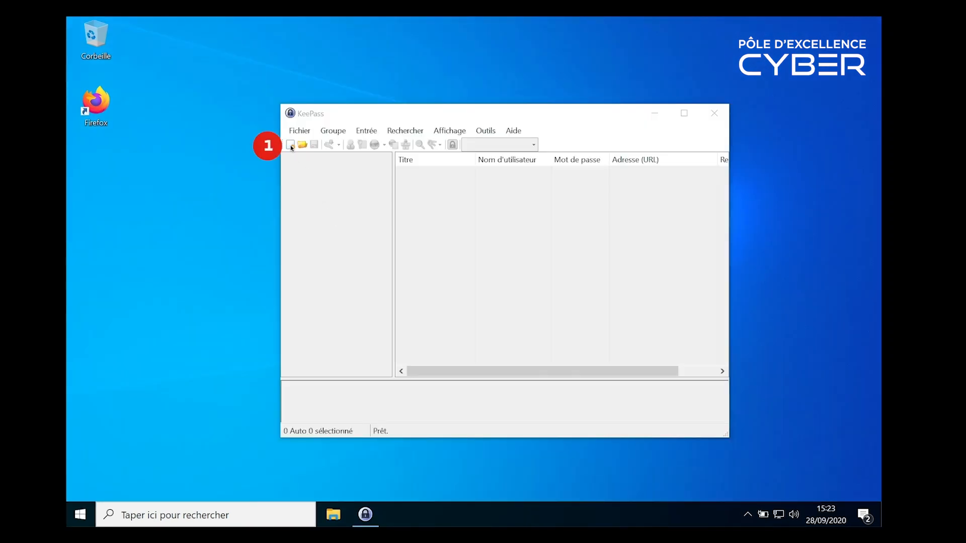
# Create a new KeePass database file named Base de données on the Bureau, in KDBX format
pyautogui.click(290, 145)
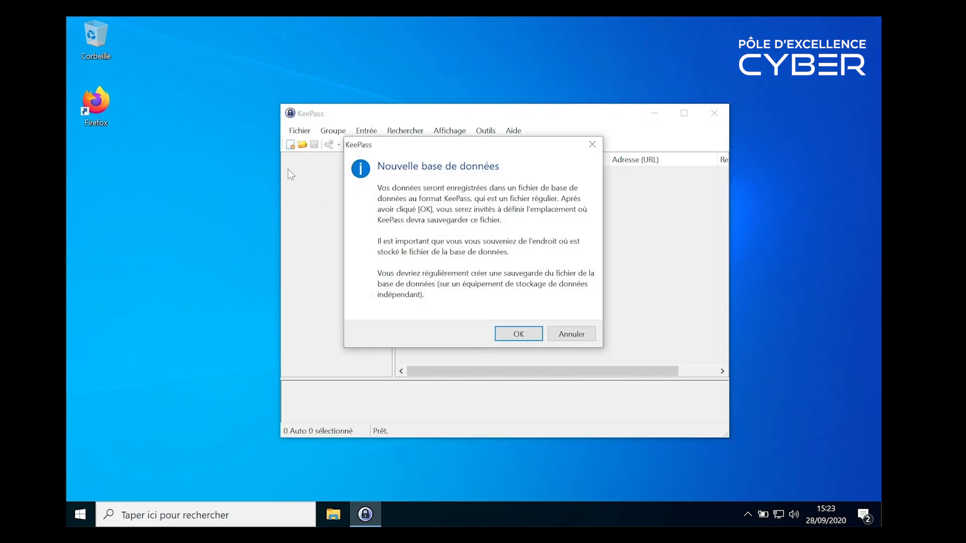
pyautogui.click(532, 336)
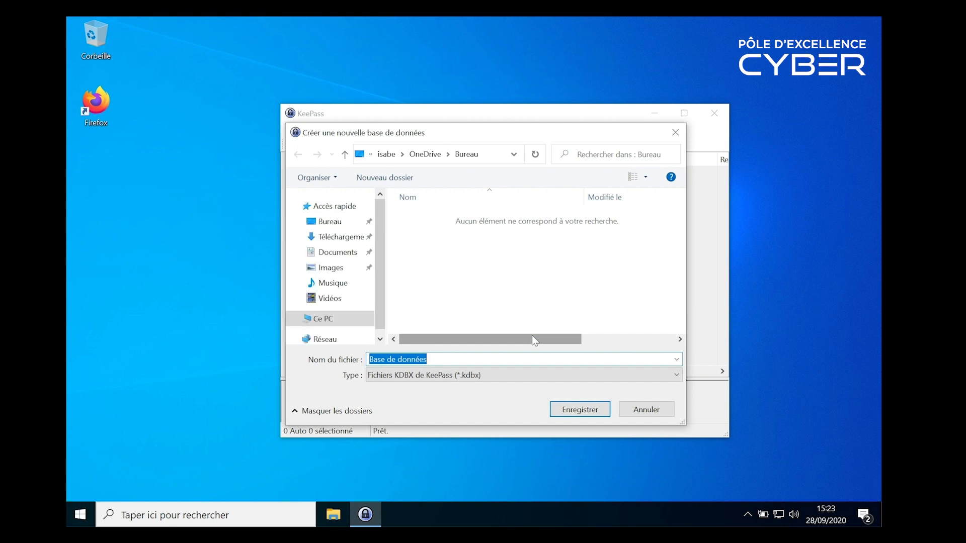
pyautogui.click(580, 412)
# Enter the master password for the new database, repeat it and accept the composite master key
pyautogui.write('•••')
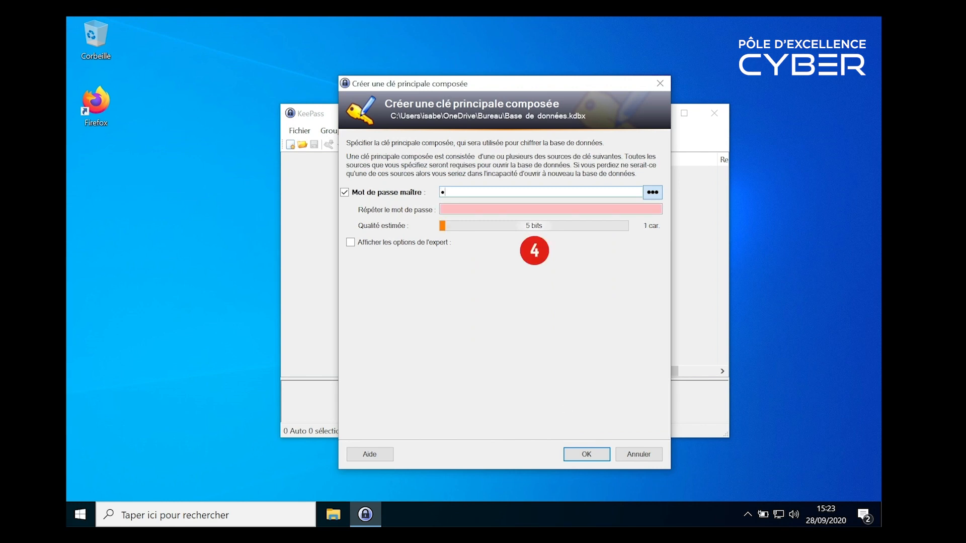
pyautogui.write('•••••••••')
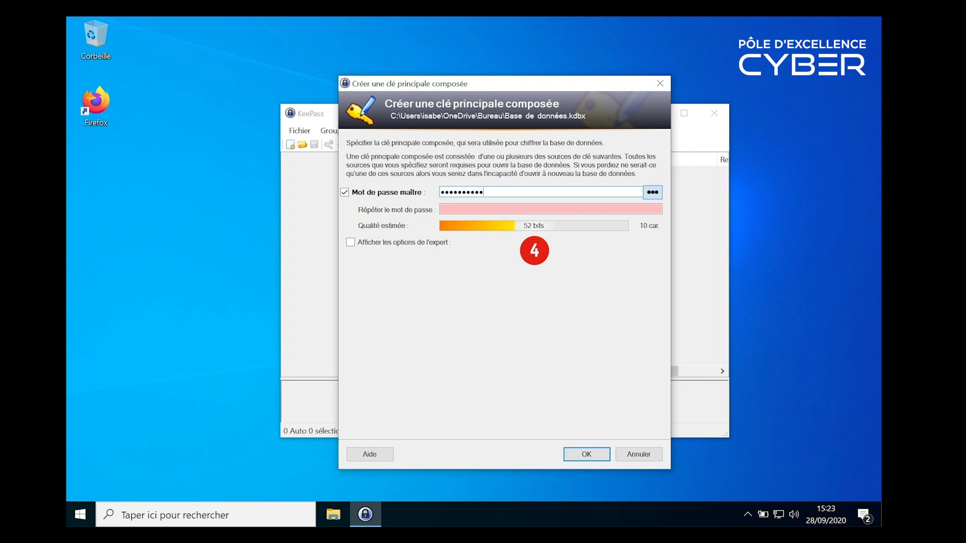
pyautogui.write('••••')
pyautogui.press('Tab')
pyautogui.write('•••••••')
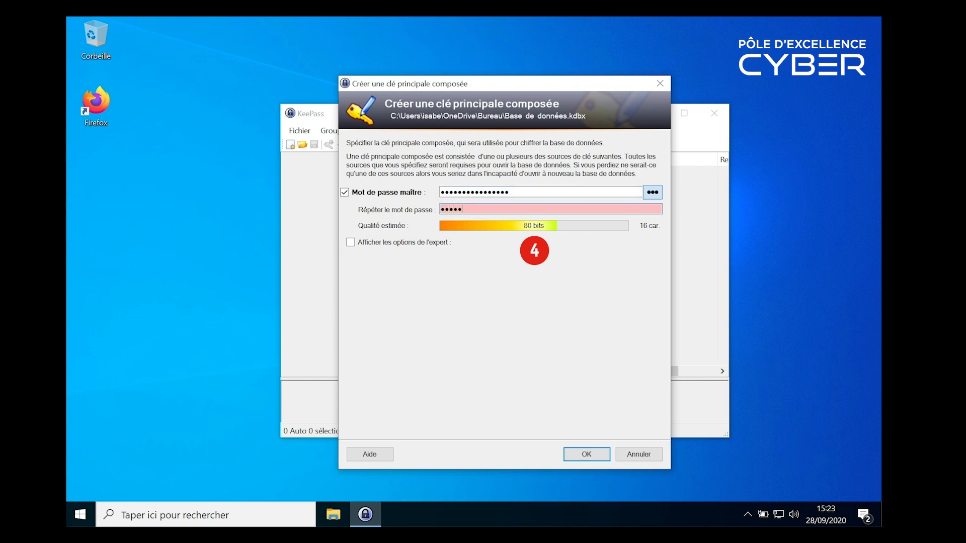
pyautogui.write('•••••••••')
pyautogui.click(586, 454)
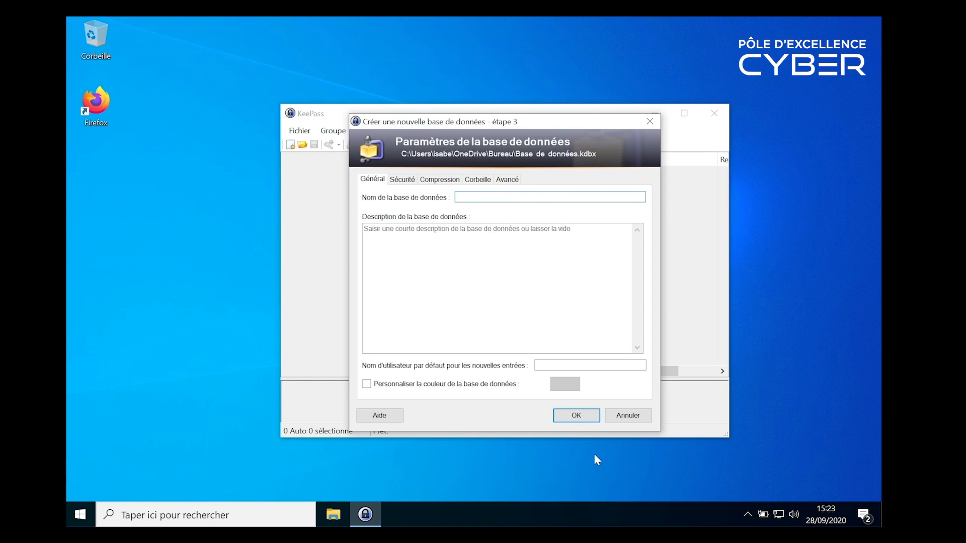
# Accept the default database settings and skip printing the emergency sheet
pyautogui.click(587, 419)
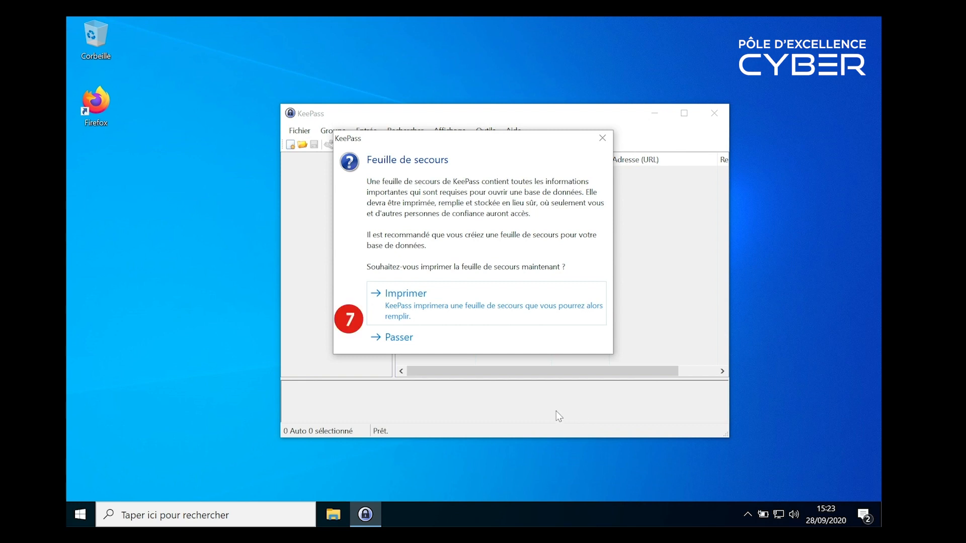
pyautogui.click(426, 346)
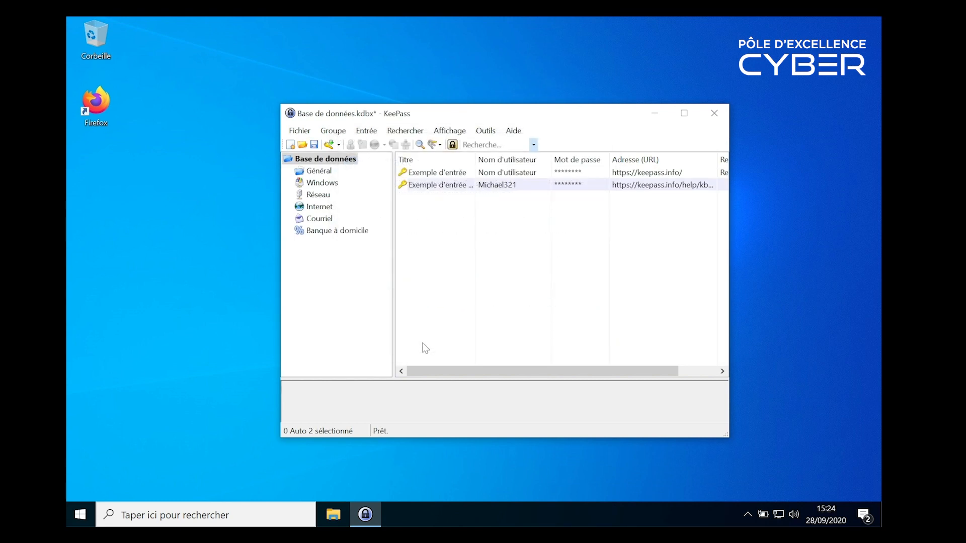
pyautogui.click(326, 219)
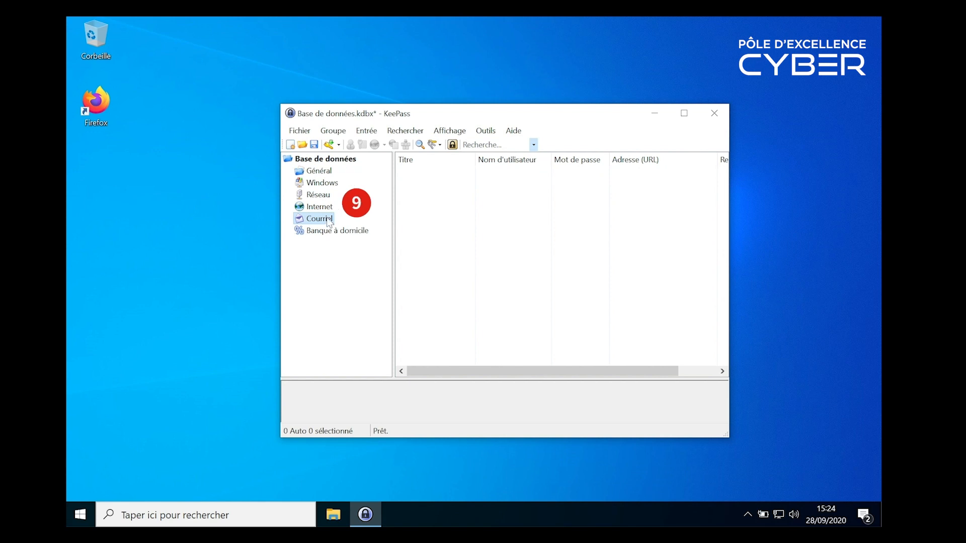
pyautogui.click(329, 145)
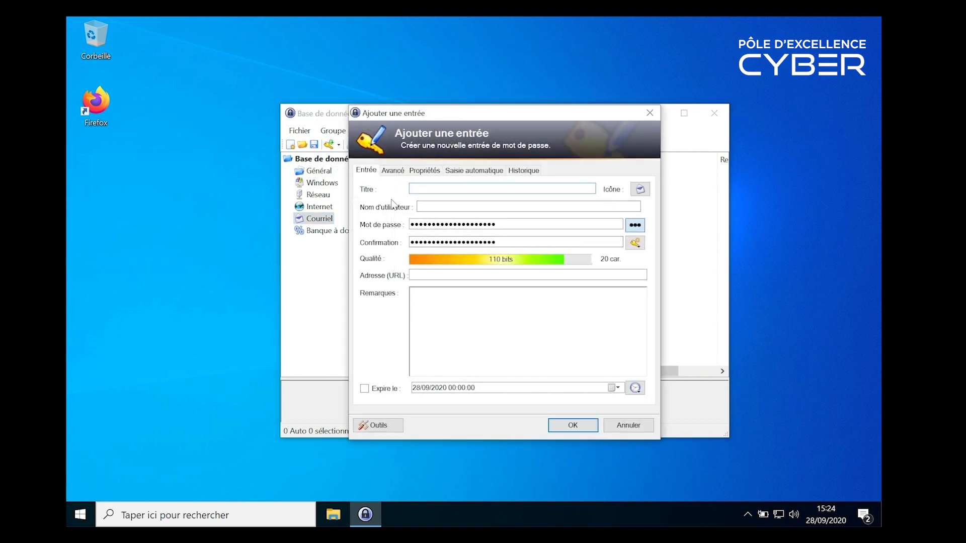
pyautogui.write('Messagerie Pro')
pyautogui.click(427, 206)
pyautogui.click(634, 227)
pyautogui.click(634, 226)
pyautogui.click(492, 272)
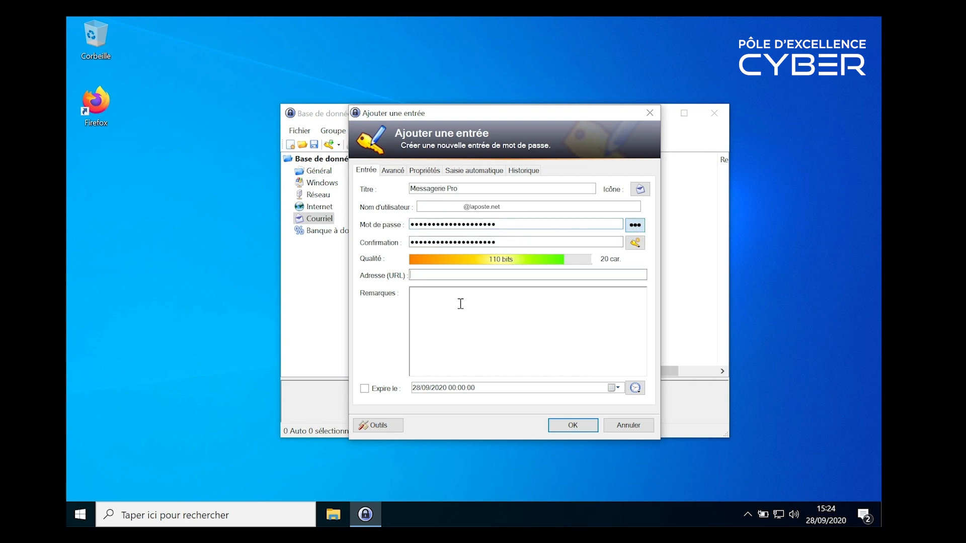
pyautogui.write('www.laposte.net/accueil')
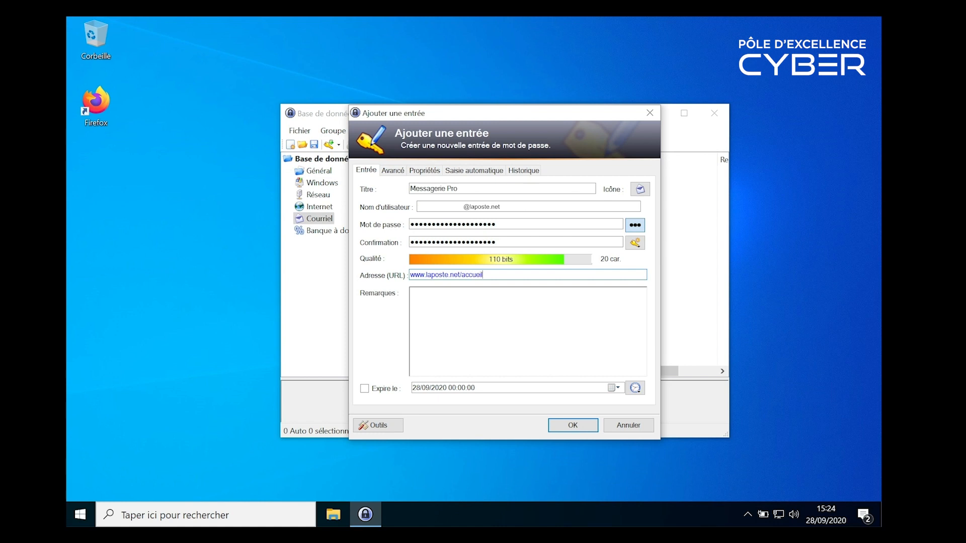
pyautogui.click(589, 429)
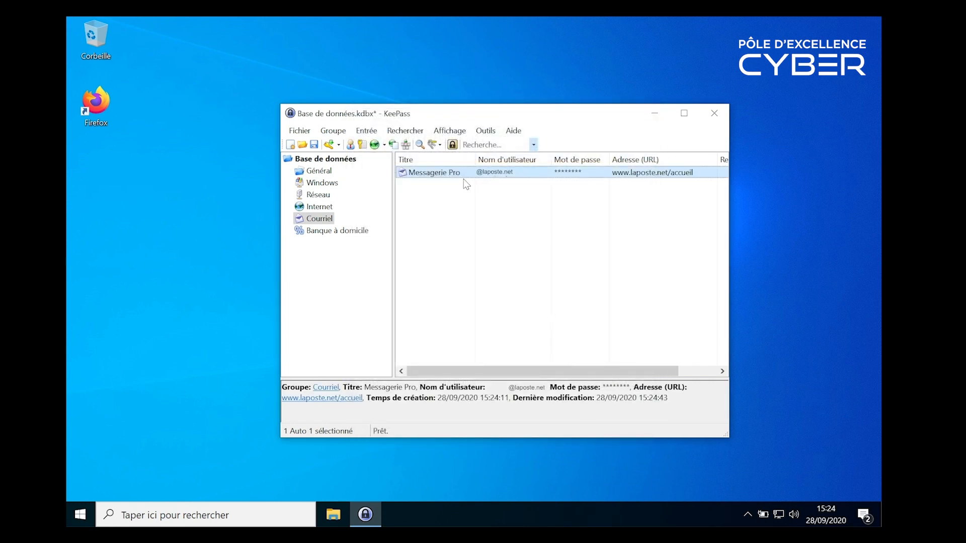
# Open the Messagerie Pro entry's web address and submit its copied user name as the e-mail address on the laposte.net login page
pyautogui.doubleClick(646, 174)
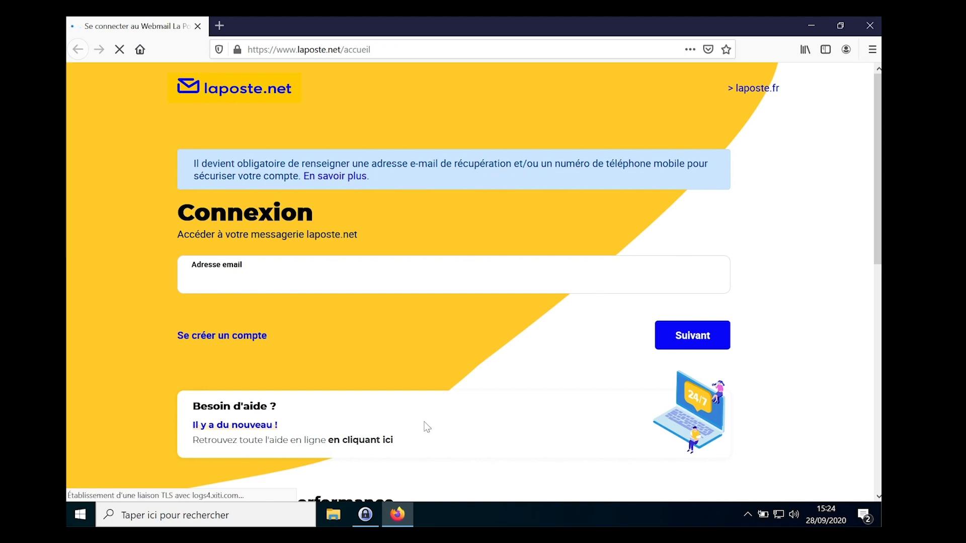
pyautogui.click(367, 517)
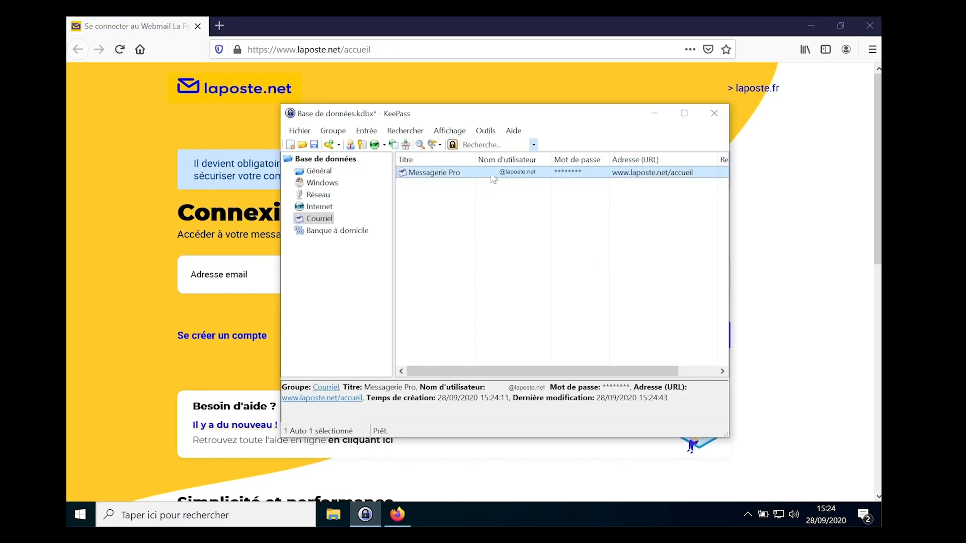
pyautogui.doubleClick(517, 173)
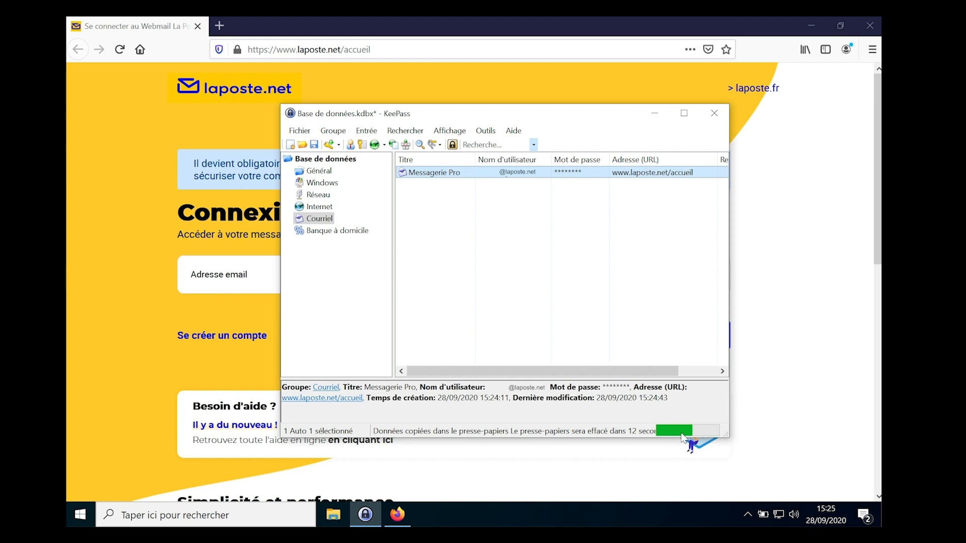
pyautogui.click(215, 276)
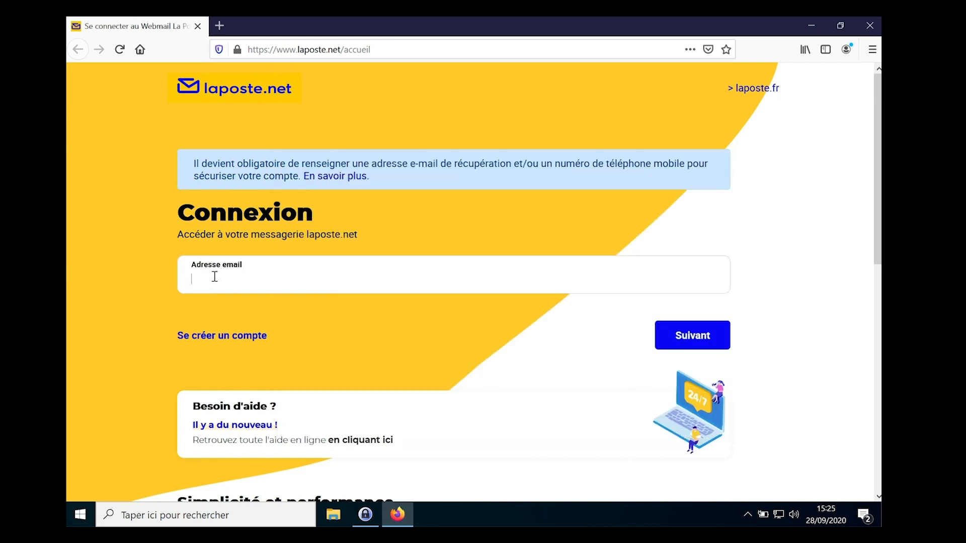
pyautogui.rightClick(214, 276)
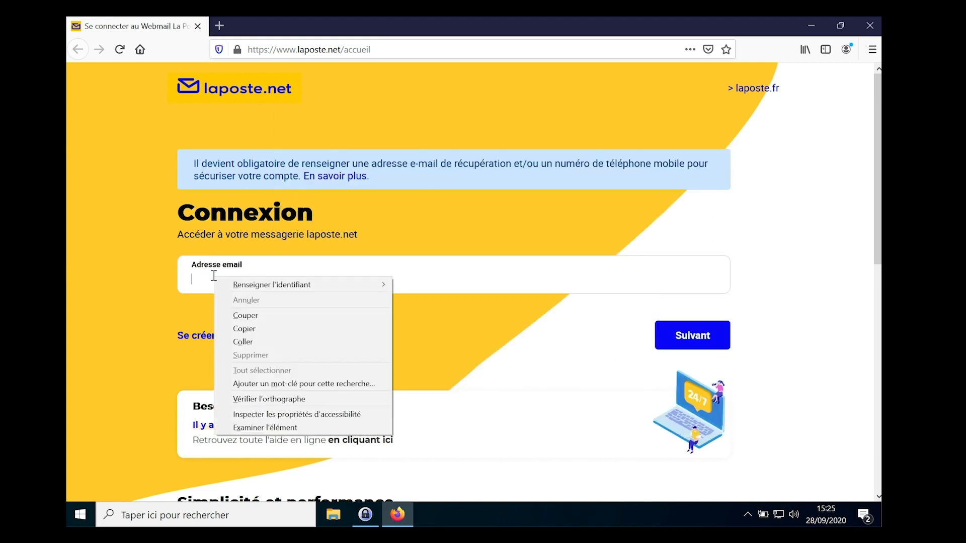
pyautogui.click(256, 342)
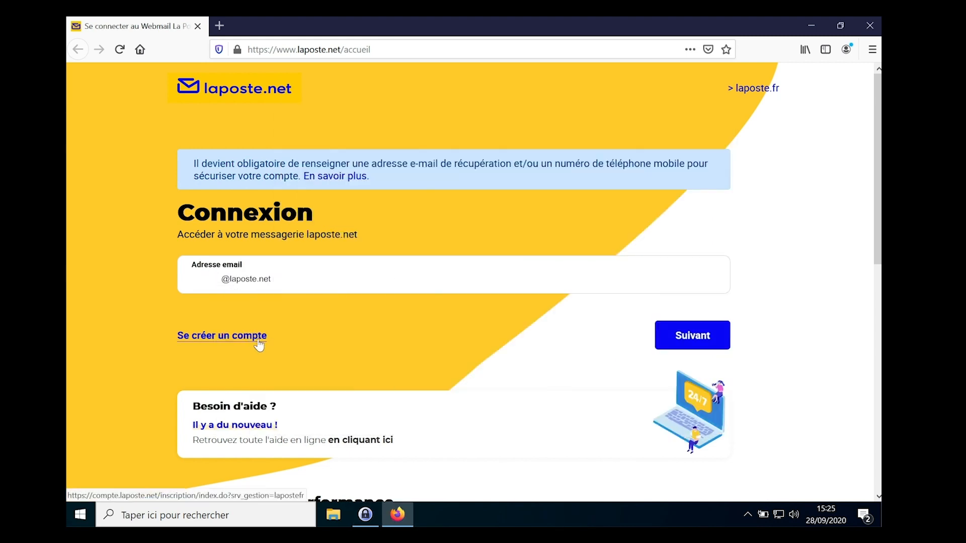
pyautogui.click(688, 345)
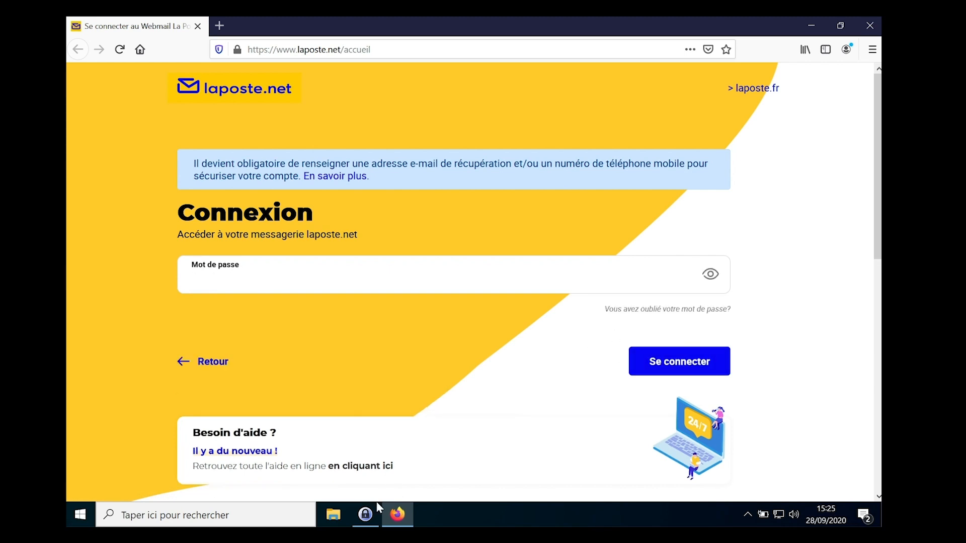
# Copy the Messagerie Pro entry's password from KeePass and paste it into the Mot de passe field on the laposte.net login page
pyautogui.click(366, 515)
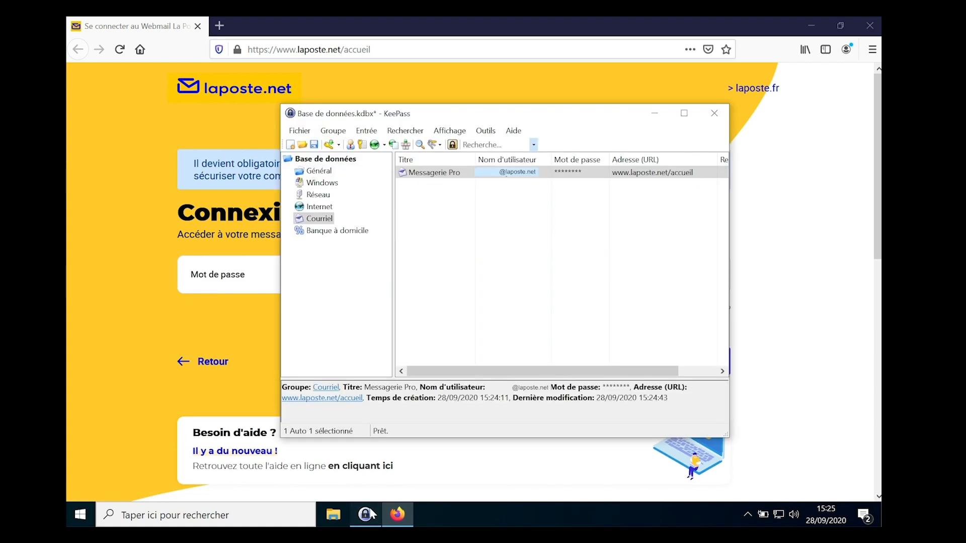
pyautogui.doubleClick(567, 172)
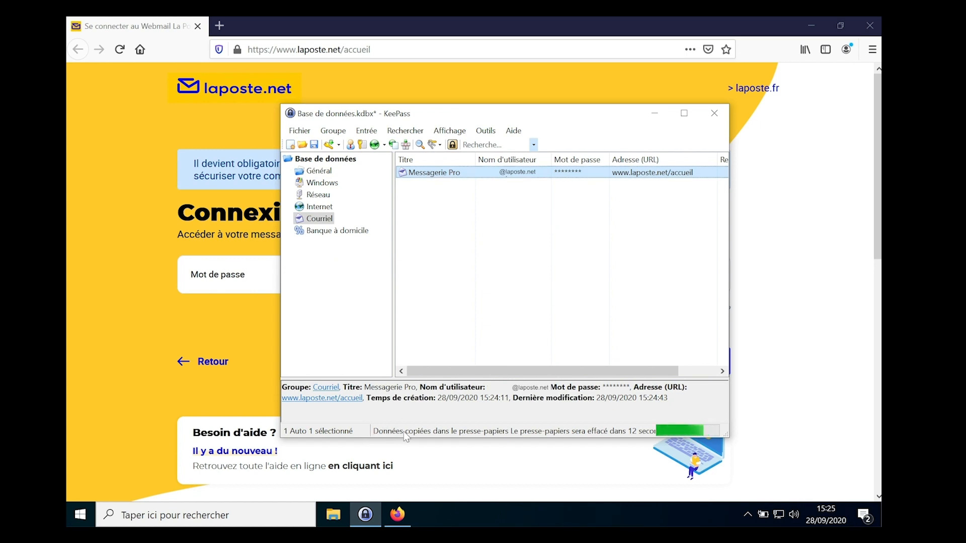
pyautogui.click(233, 274)
pyautogui.rightClick(233, 274)
pyautogui.click(266, 352)
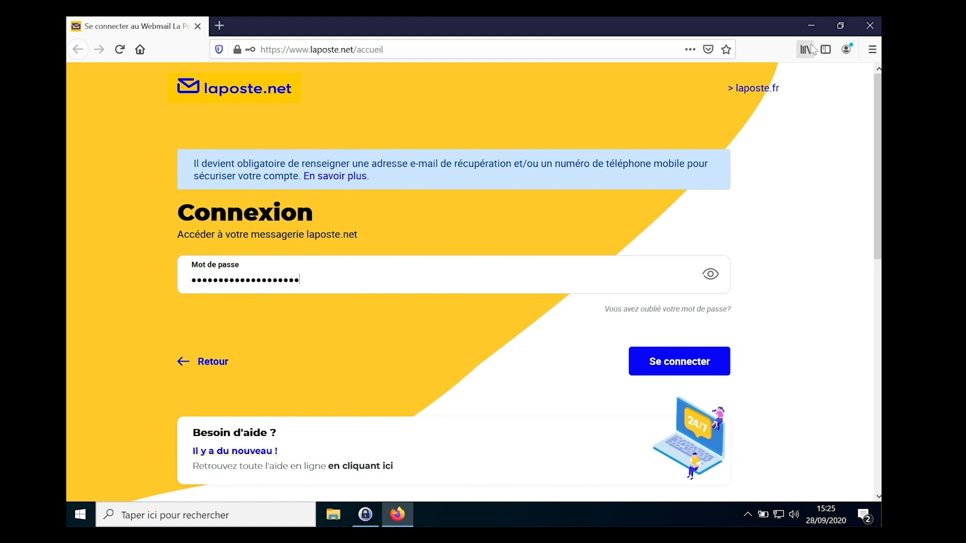
# Return to KeePass from the browser, save the password database and close the program
pyautogui.click(810, 25)
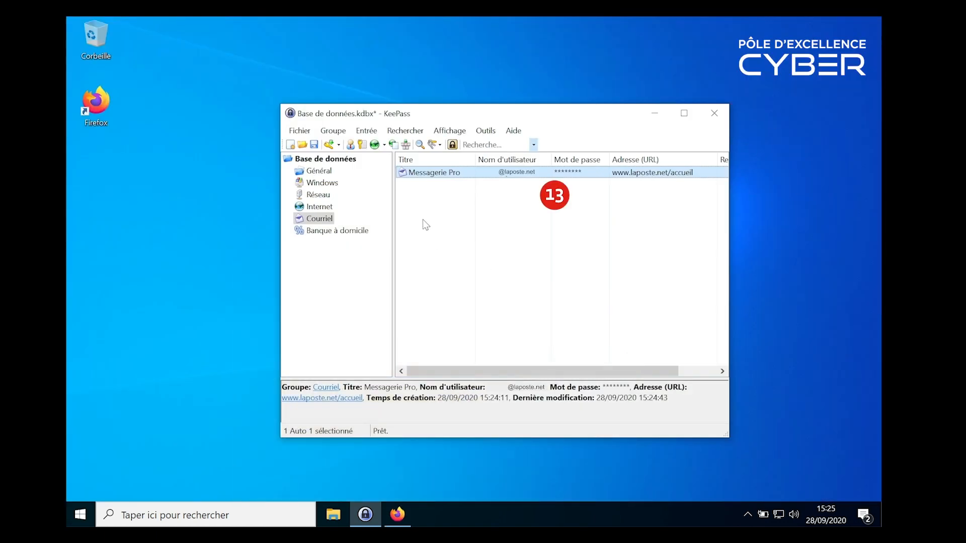
pyautogui.click(313, 145)
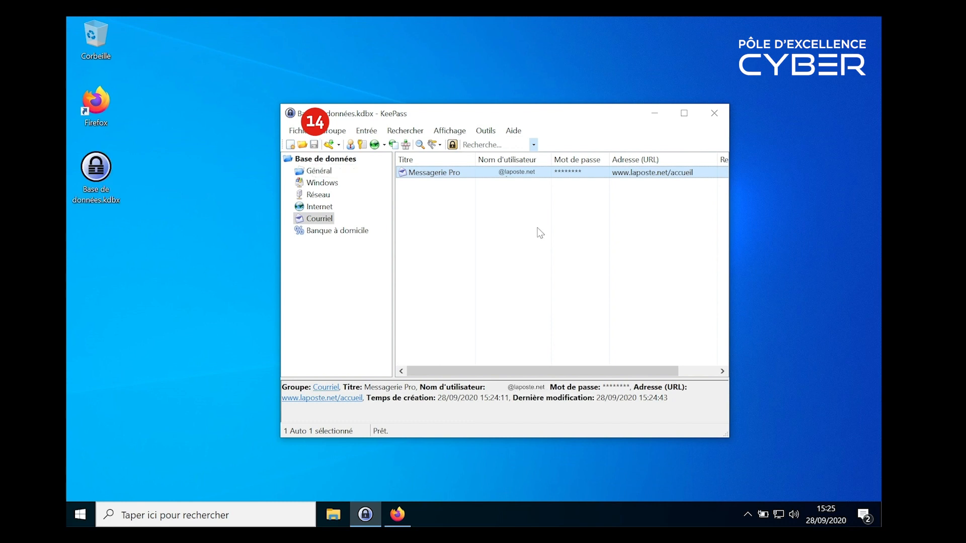
pyautogui.click(714, 116)
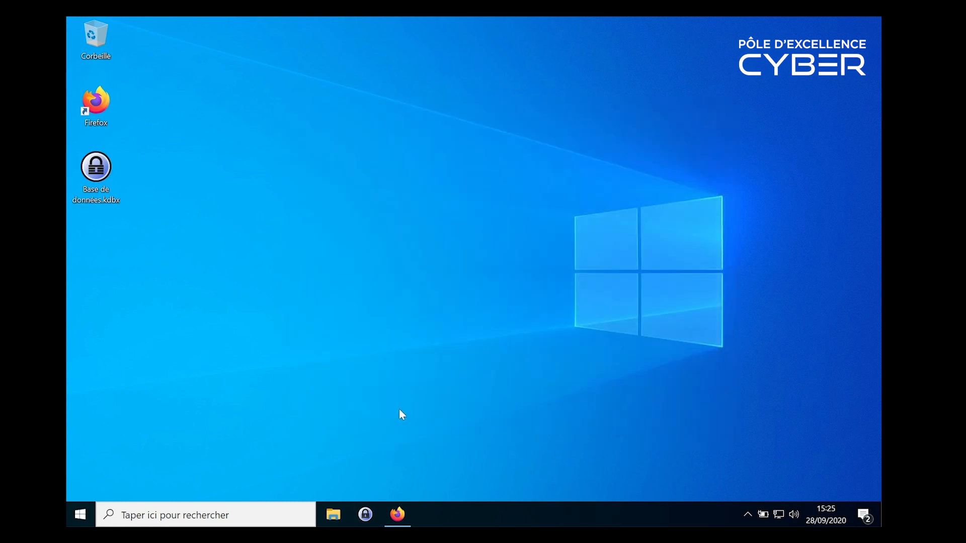
# Reopen KeePass and unlock Base de données.kdbx with the master password
pyautogui.click(366, 518)
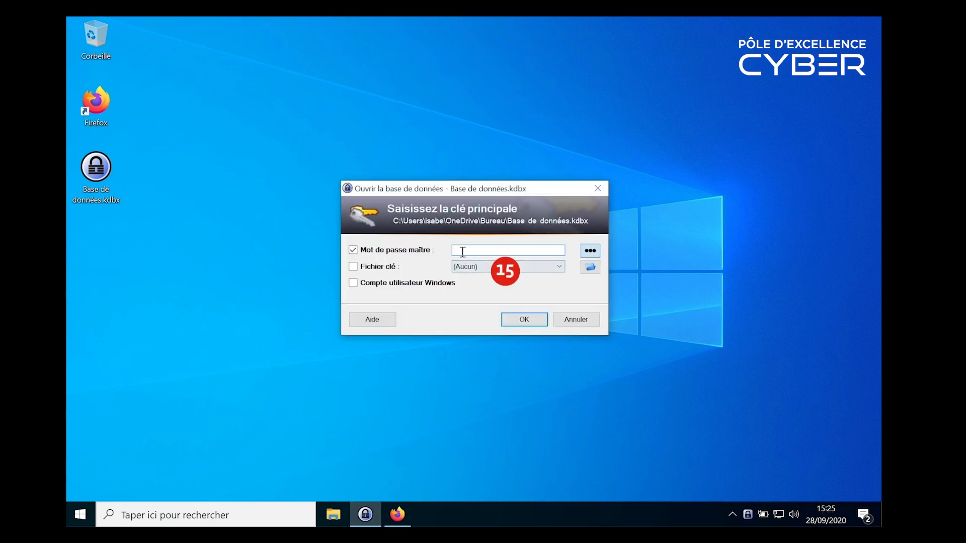
pyautogui.write('••••••••••••••••')
pyautogui.click(524, 323)
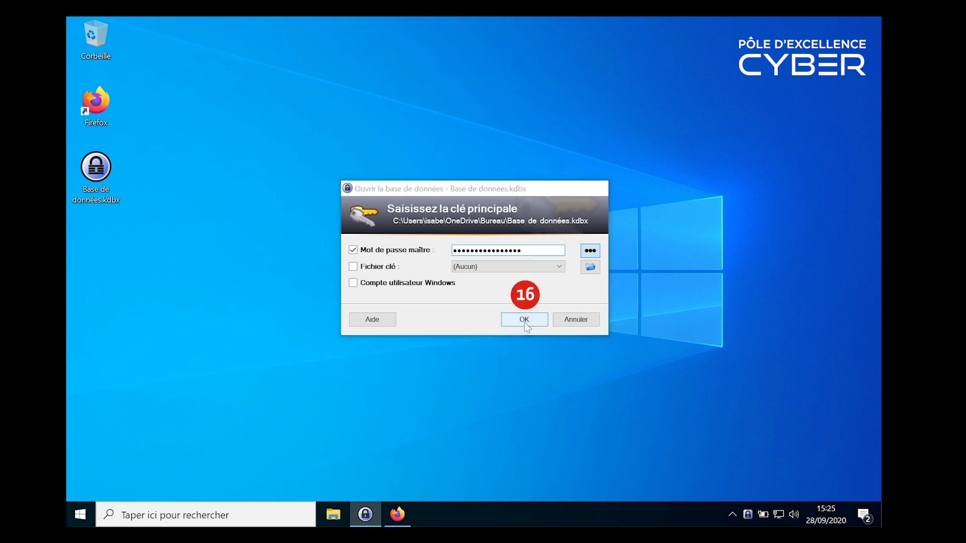